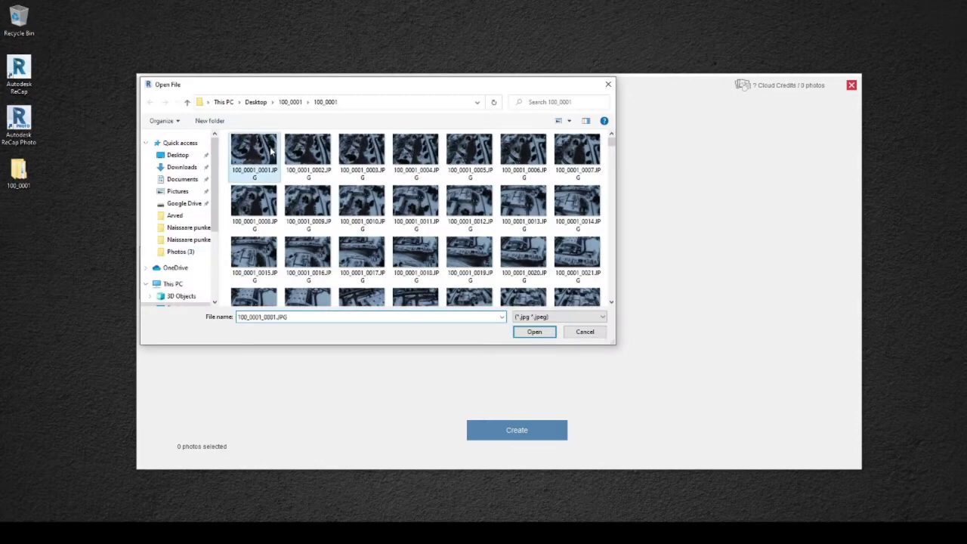
# Add all JPG photos from the 100_0001 folder to the new photo project
pyautogui.hotkey('ctrl', 'a')
pyautogui.click(534, 331)
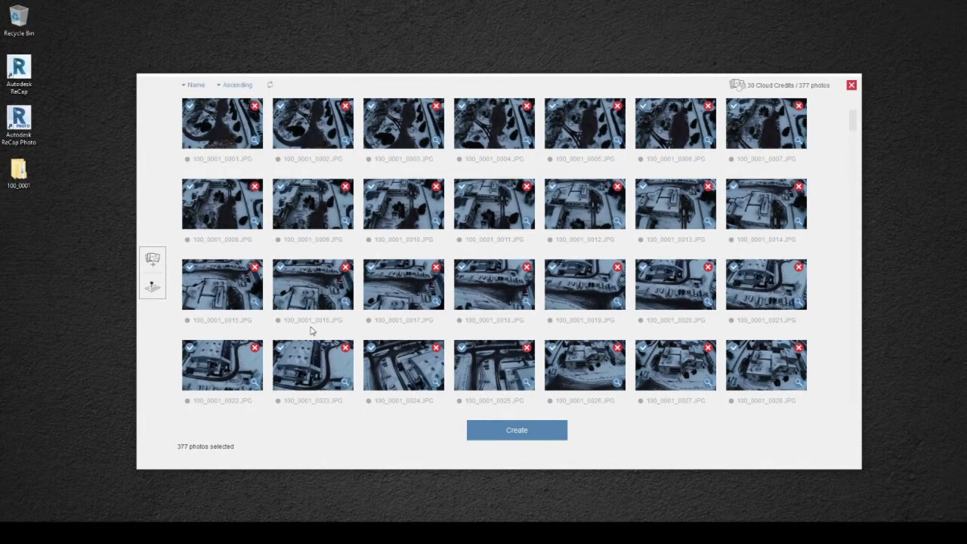
# Set the coordinate system for the ground control points to EST-LEST92 and finish the control point setup without adding any points
pyautogui.click(152, 286)
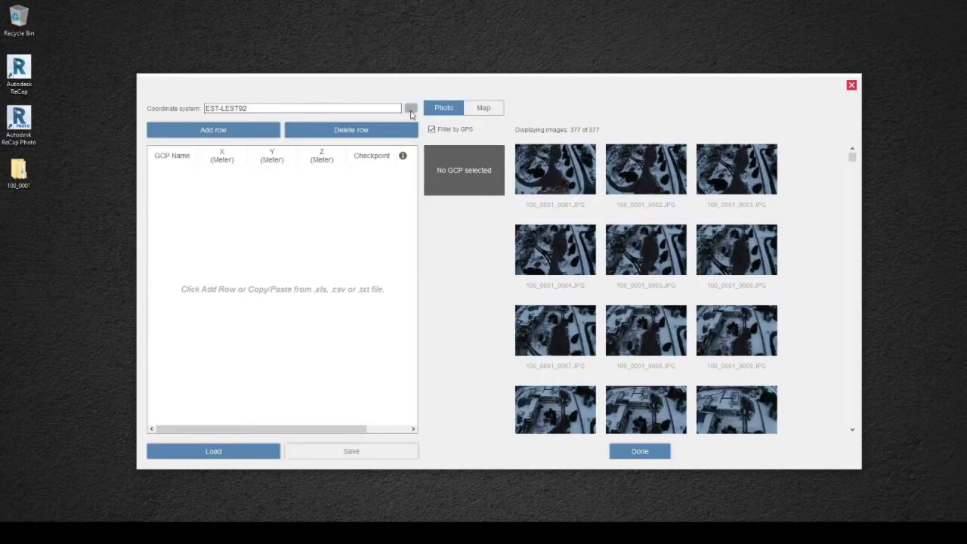
pyautogui.click(410, 109)
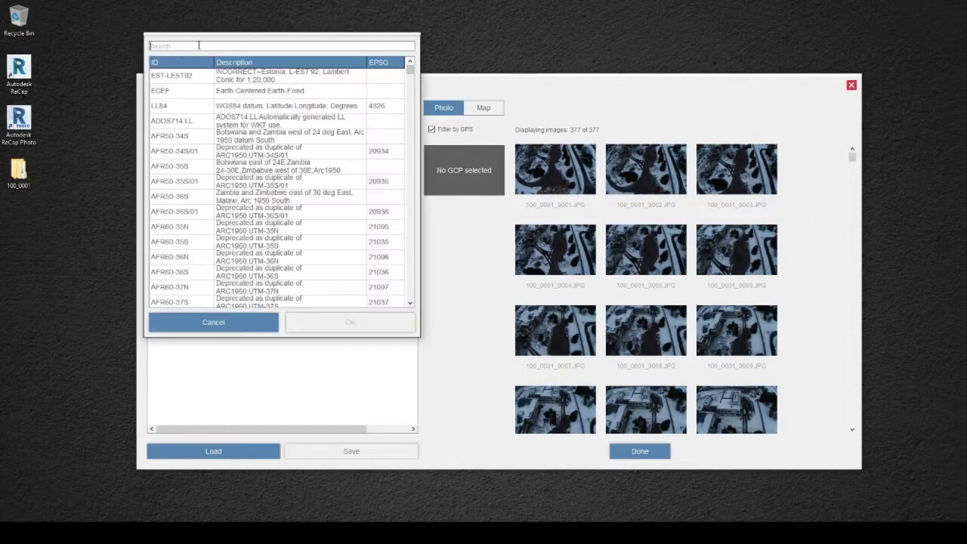
pyautogui.write('est')
pyautogui.click(204, 82)
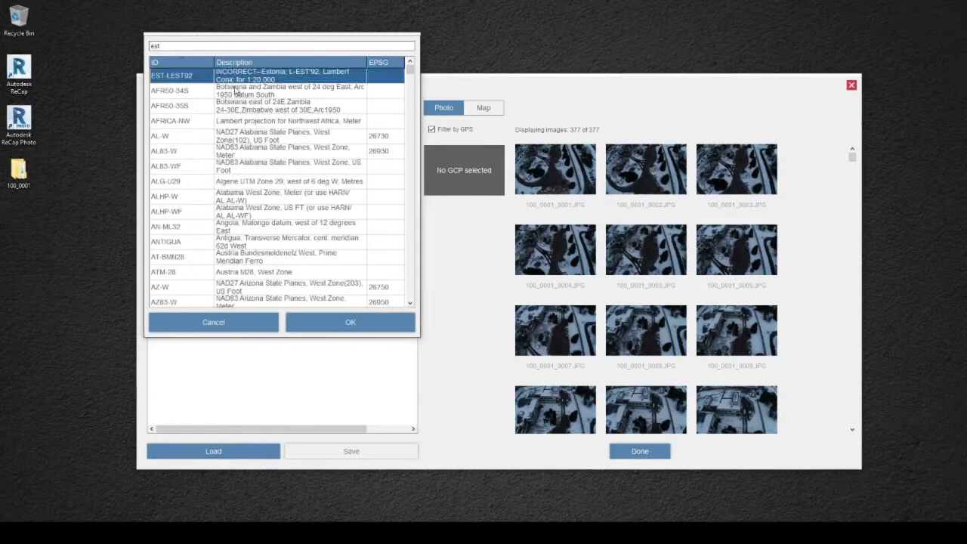
pyautogui.click(337, 323)
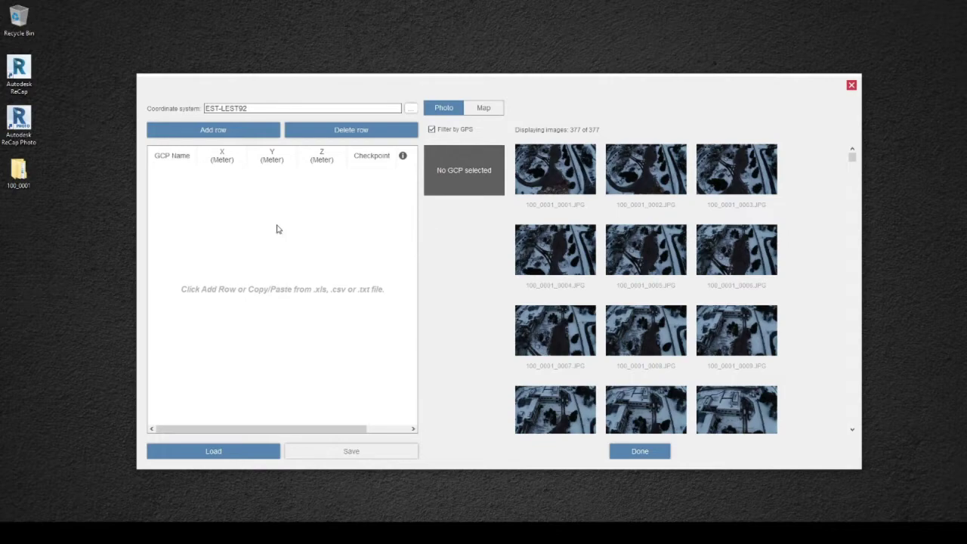
pyautogui.click(639, 452)
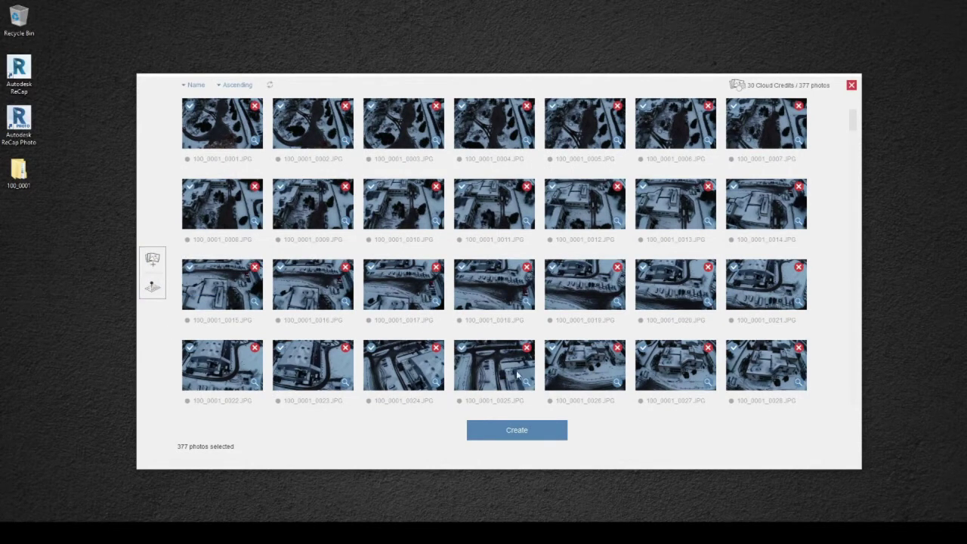
# Create a project named Keila with the 3D point cloud and the ortho photo and elevation map enabled as additional outputs
pyautogui.click(530, 432)
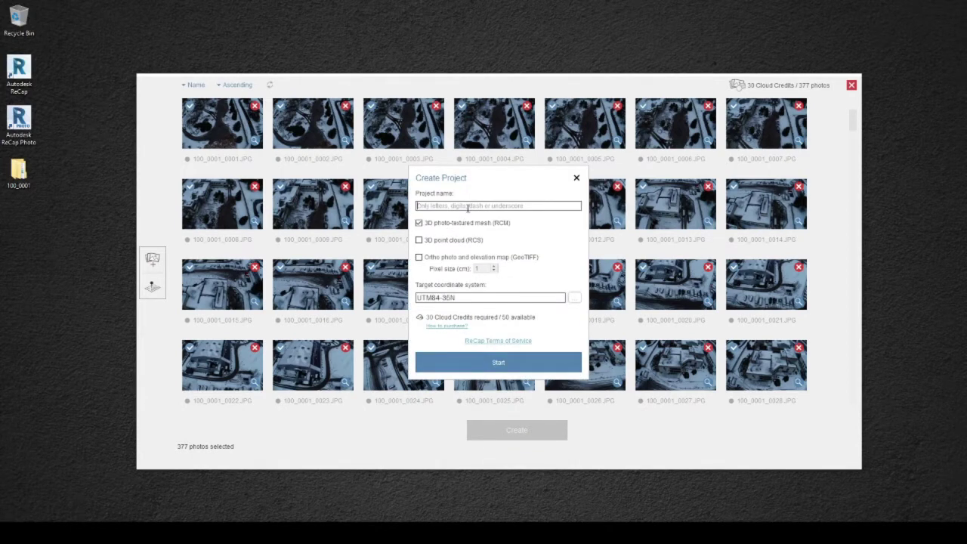
pyautogui.write('Kella')
pyautogui.click(453, 240)
pyautogui.click(438, 258)
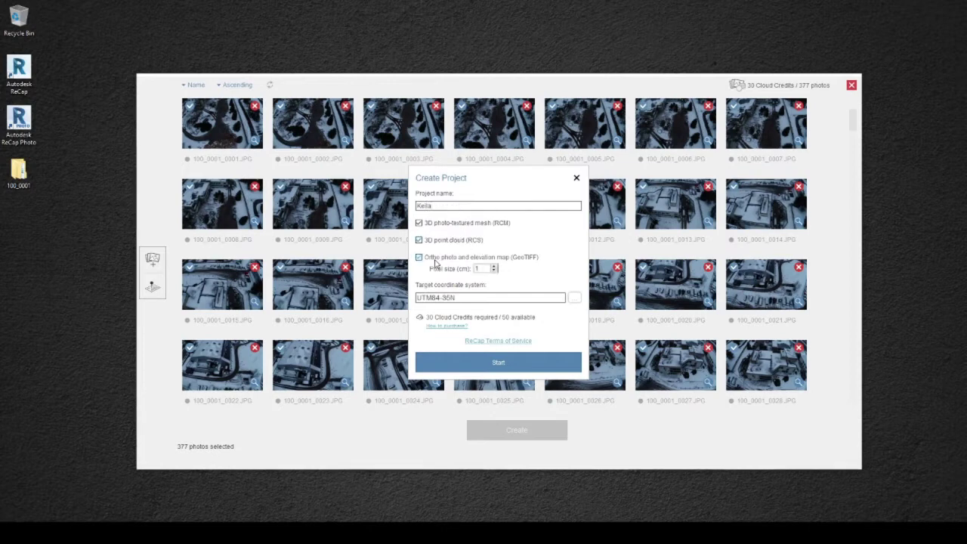
# Find the Estonian coordinate systems and set the project's target coordinate system to EST-97
pyautogui.click(573, 299)
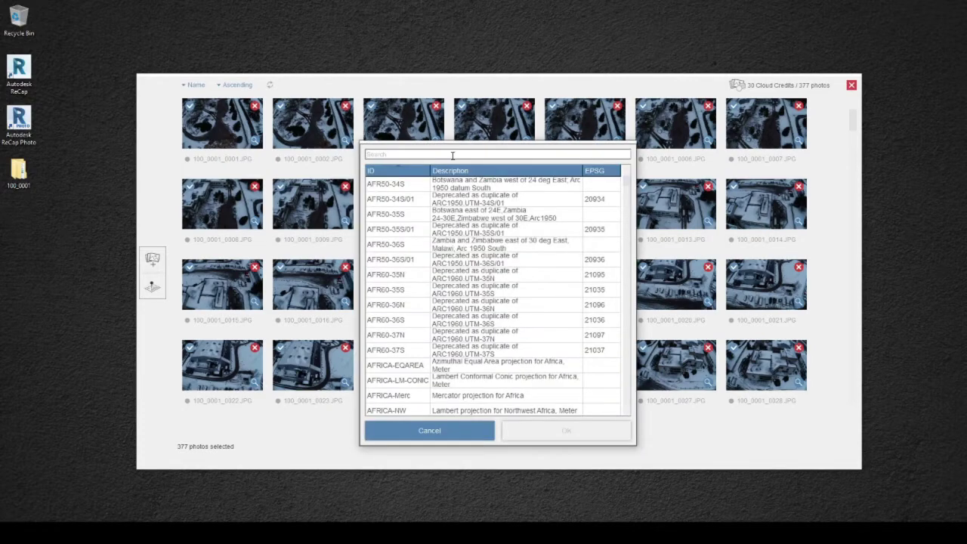
pyautogui.write('est')
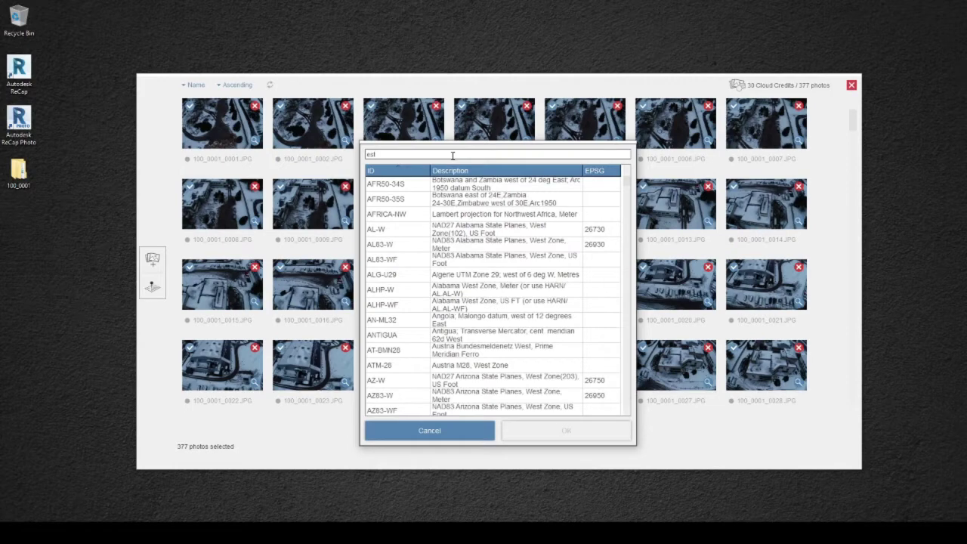
pyautogui.write('oni')
pyautogui.click(470, 186)
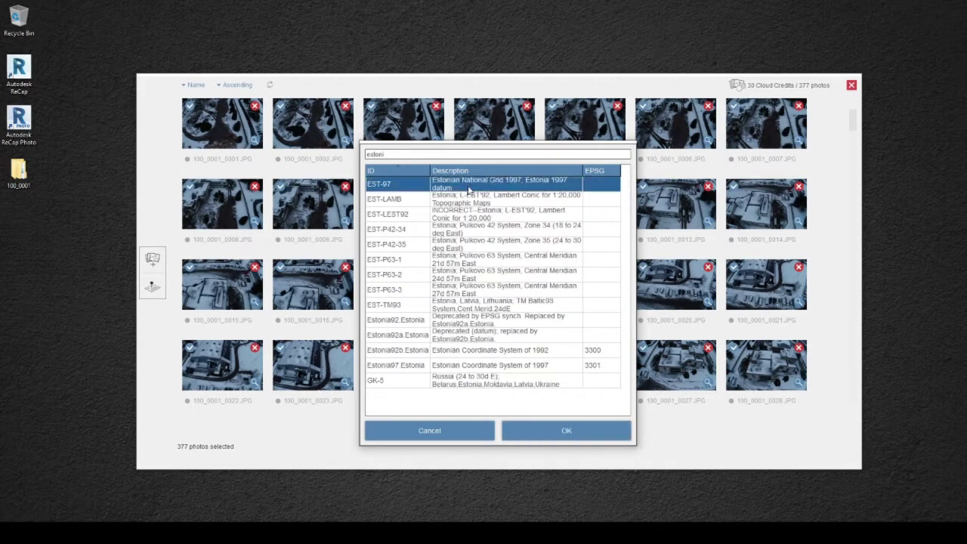
pyautogui.click(563, 431)
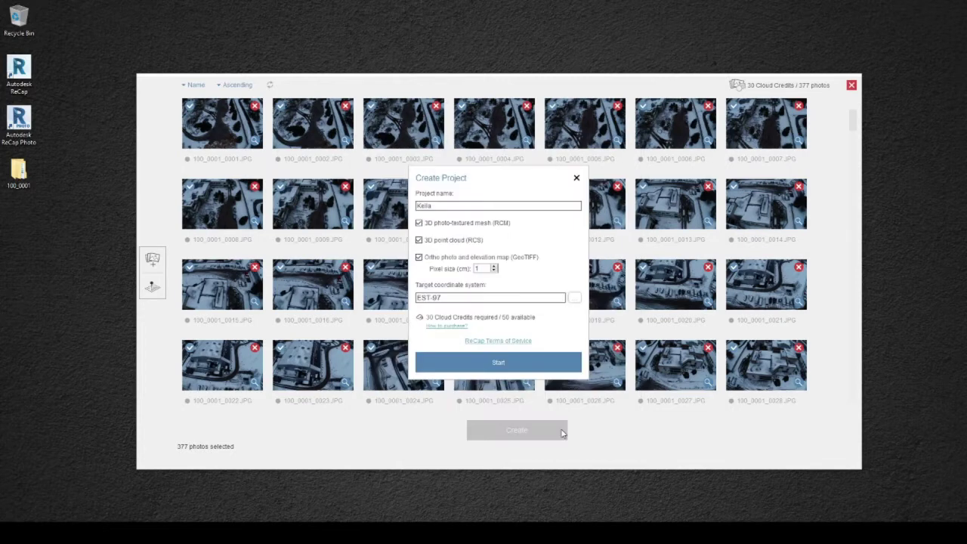
# Start the project, agree to the ReCap Terms of Service and submit it for processing
pyautogui.click(458, 363)
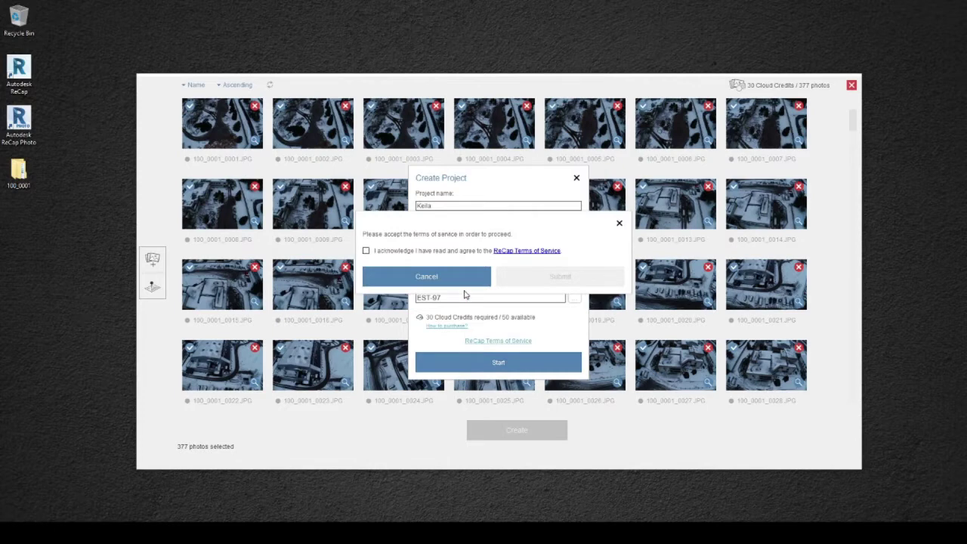
pyautogui.click(366, 251)
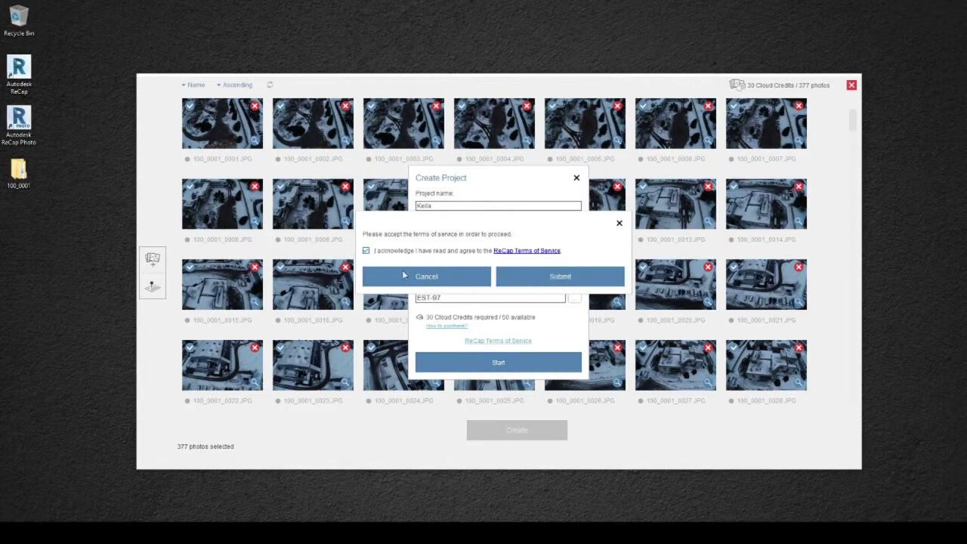
pyautogui.click(531, 277)
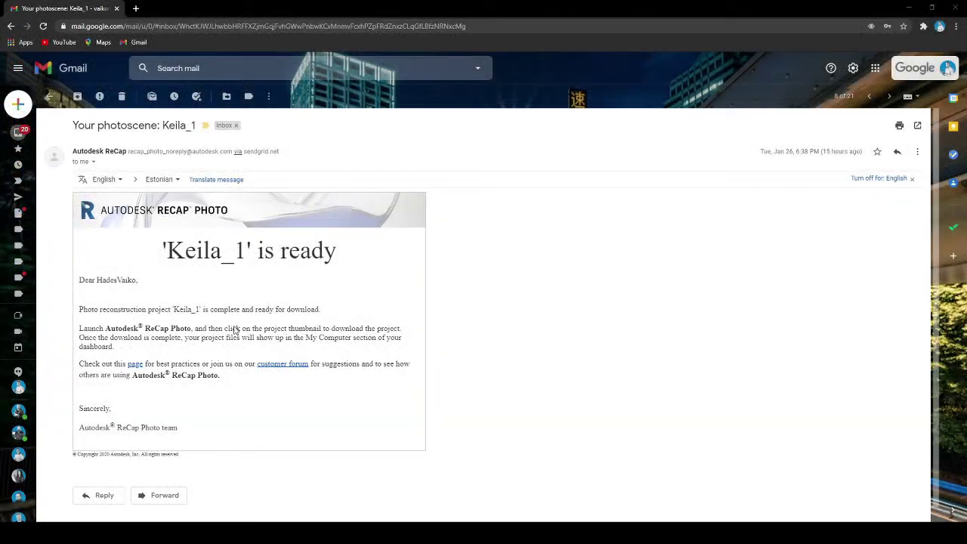
# Launch Autodesk ReCap Photo and start downloading the Keila_1 project from the cloud drive
pyautogui.scroll(-1, 196, 260)
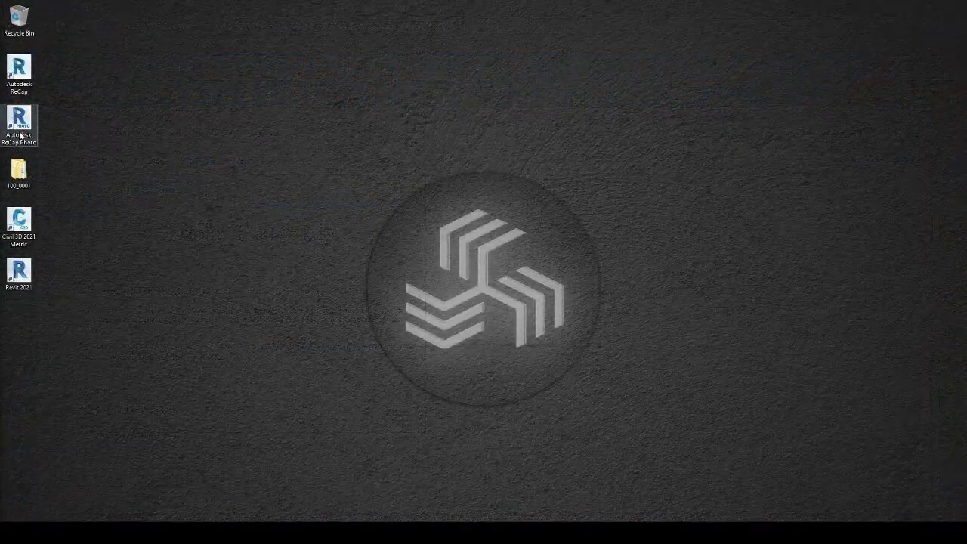
pyautogui.click(20, 135)
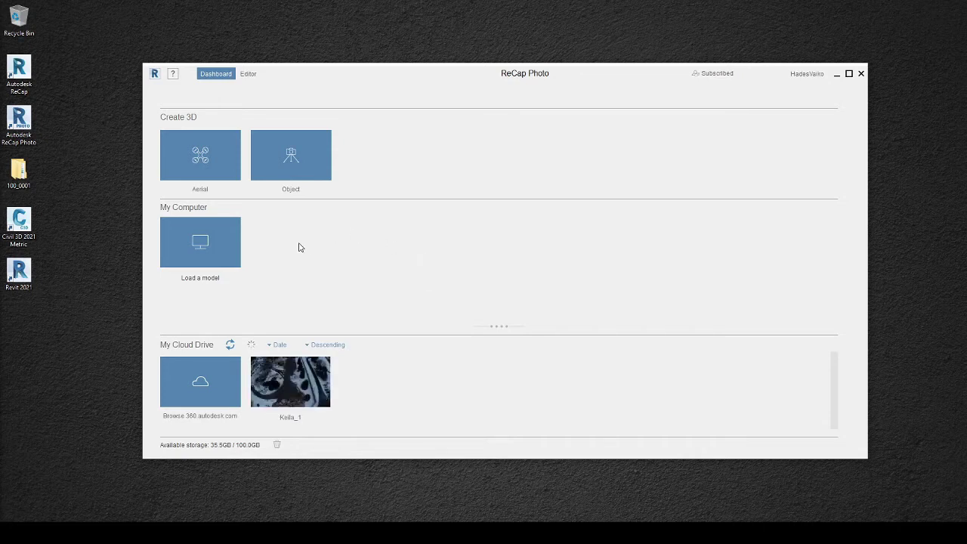
pyautogui.moveTo(291, 389)
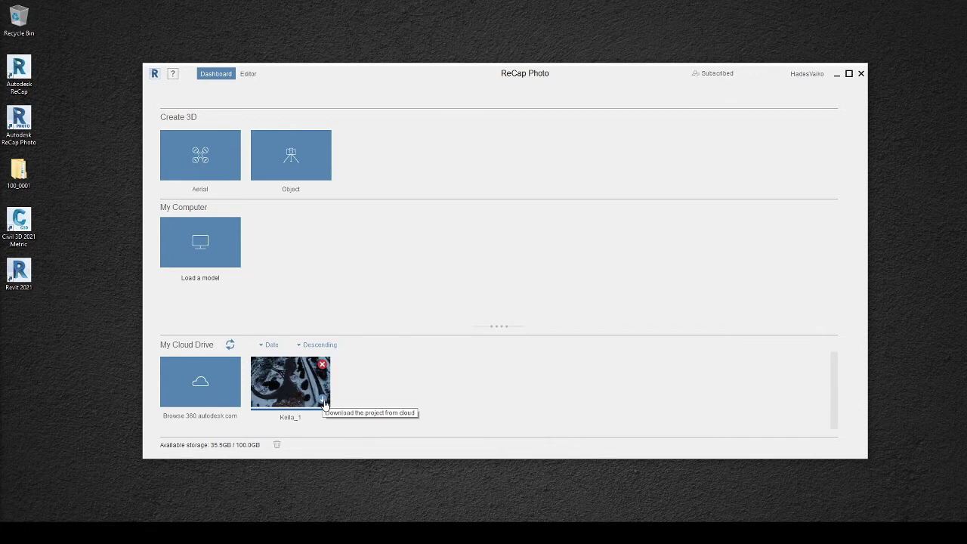
pyautogui.click(324, 404)
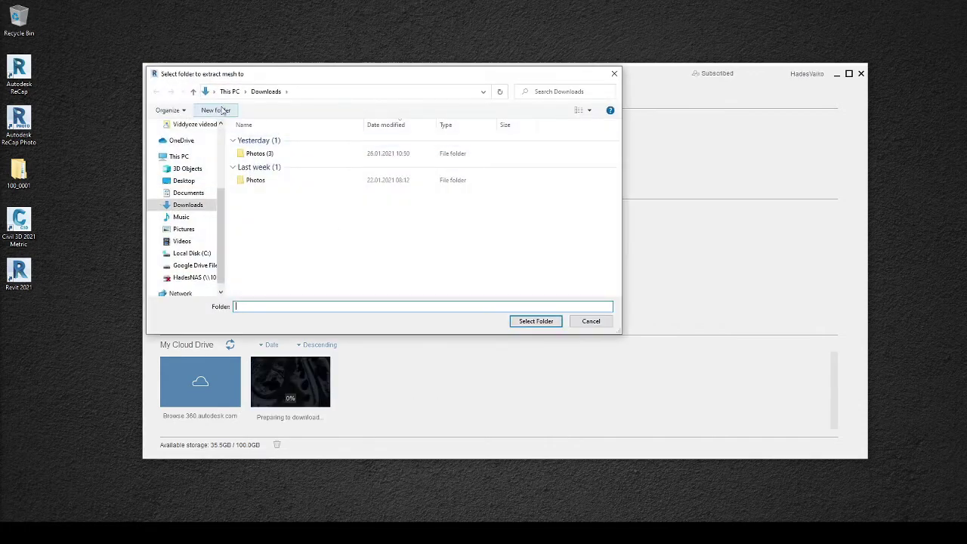
# Create a folder named Keila KEK inside Naidis on the Desktop and choose it as the extraction folder for the mesh
pyautogui.click(183, 181)
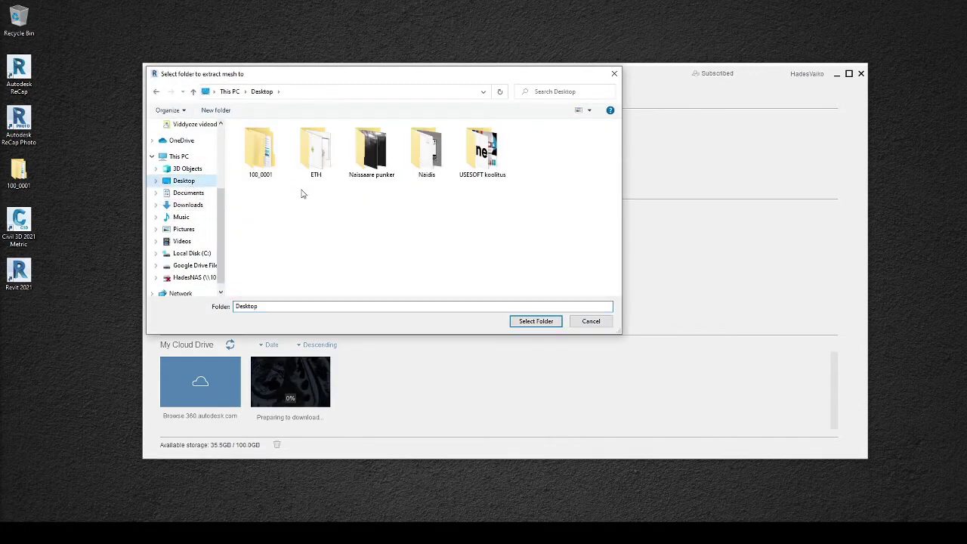
pyautogui.doubleClick(428, 154)
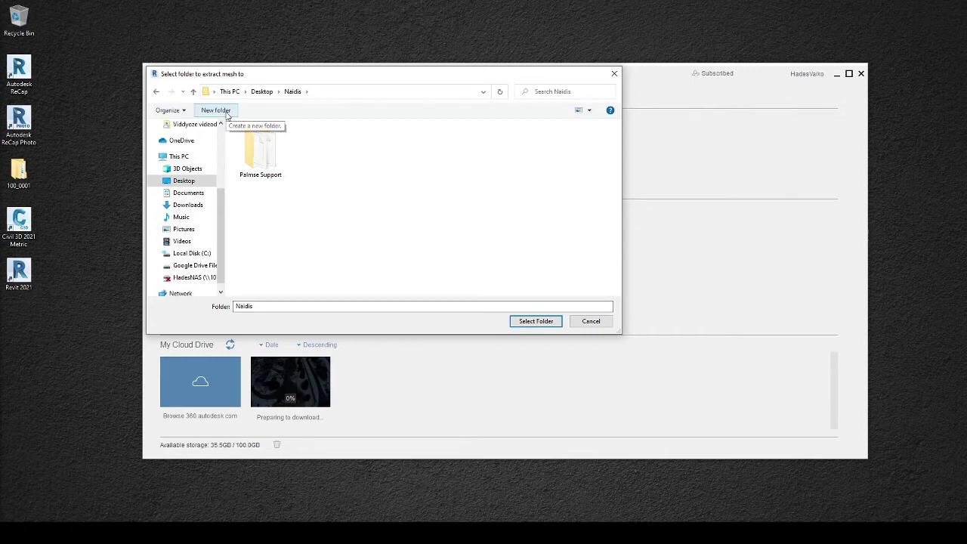
pyautogui.click(217, 110)
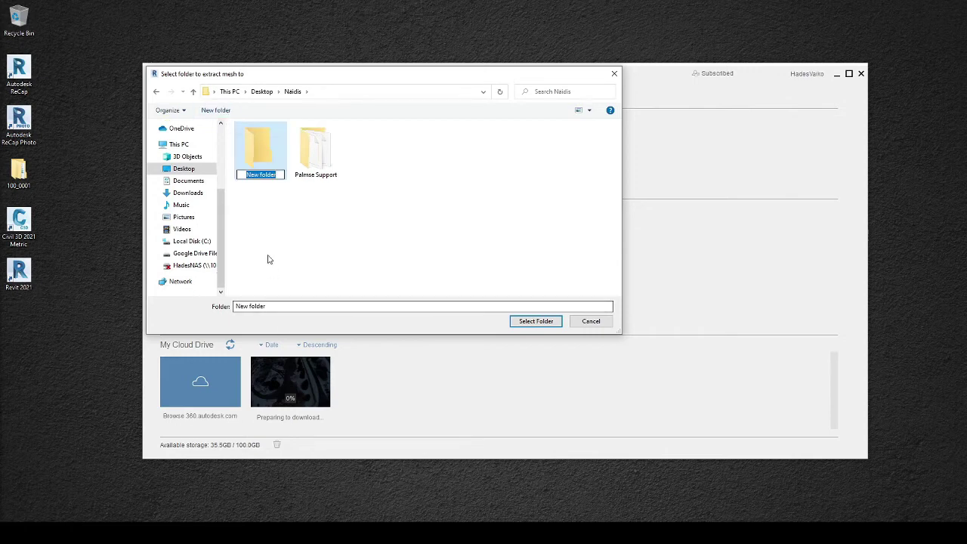
pyautogui.write('Keila KEK')
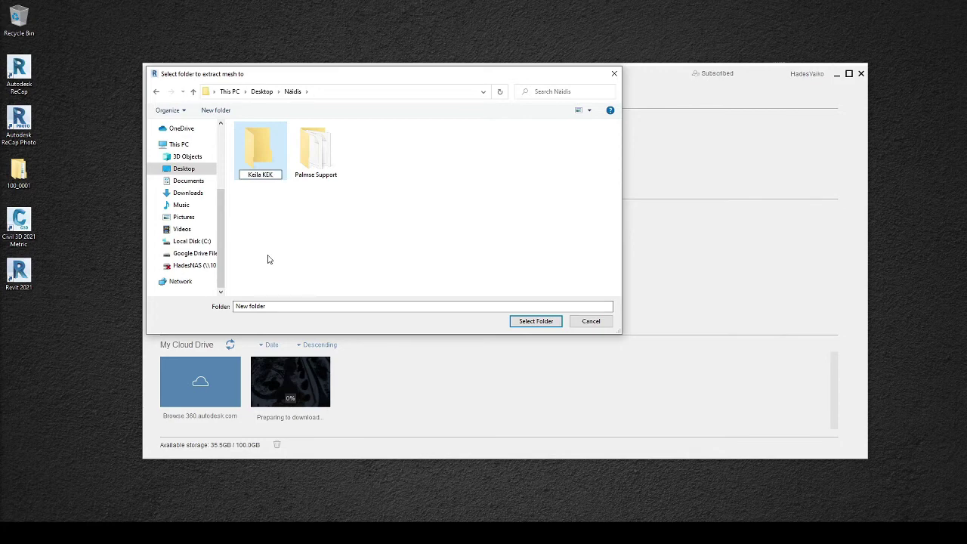
pyautogui.press('Return')
pyautogui.doubleClick(261, 158)
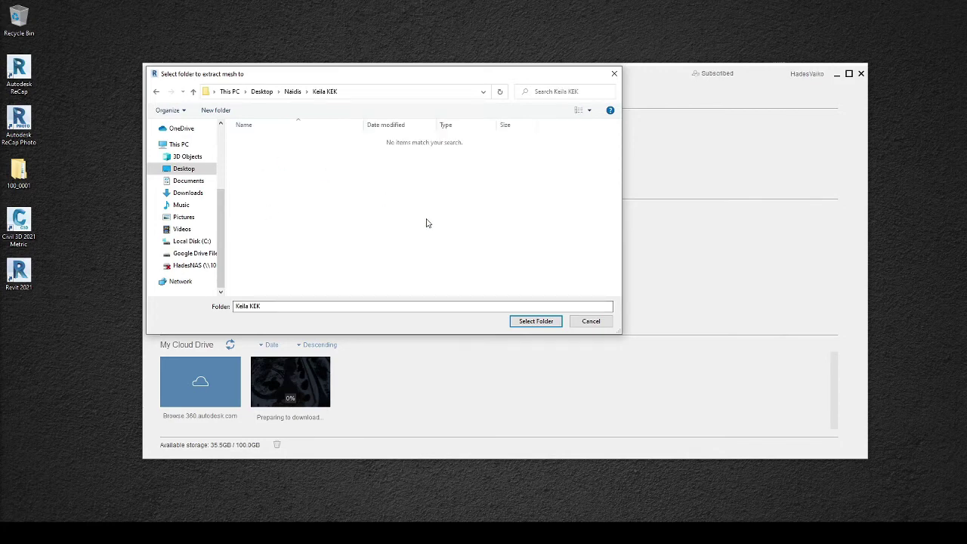
pyautogui.click(537, 322)
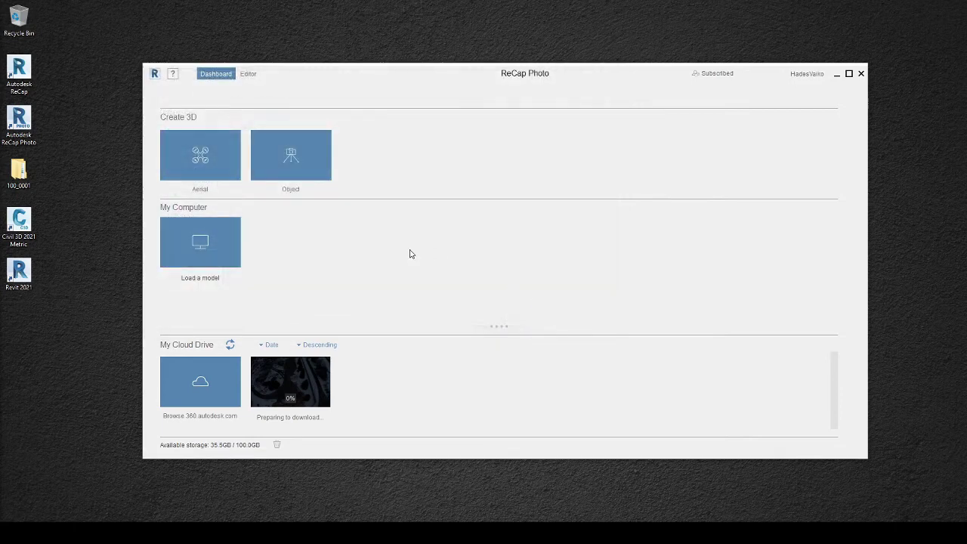